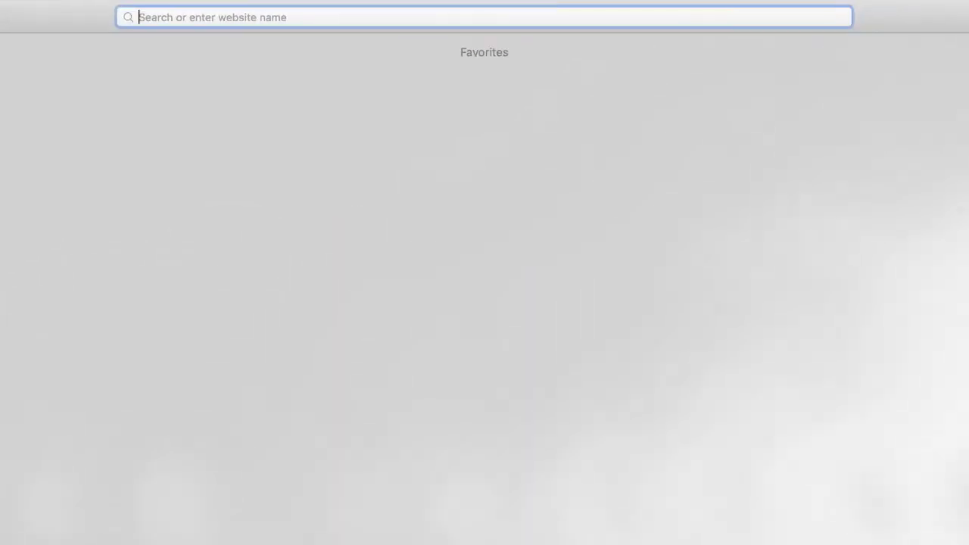
Load creativecommons.org and scroll its Share your work page to Choose a license.
text(cr)
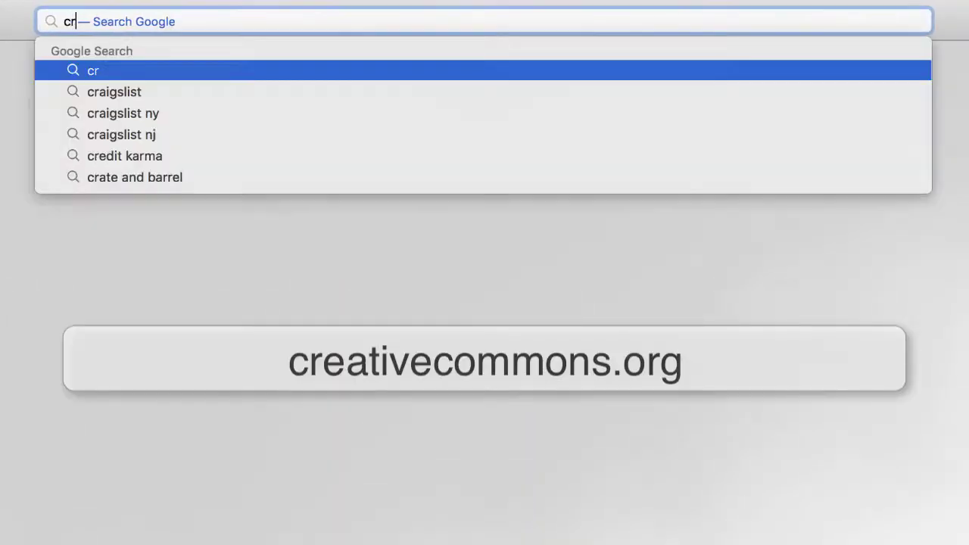
text(eativecommons.org)
key(Return)
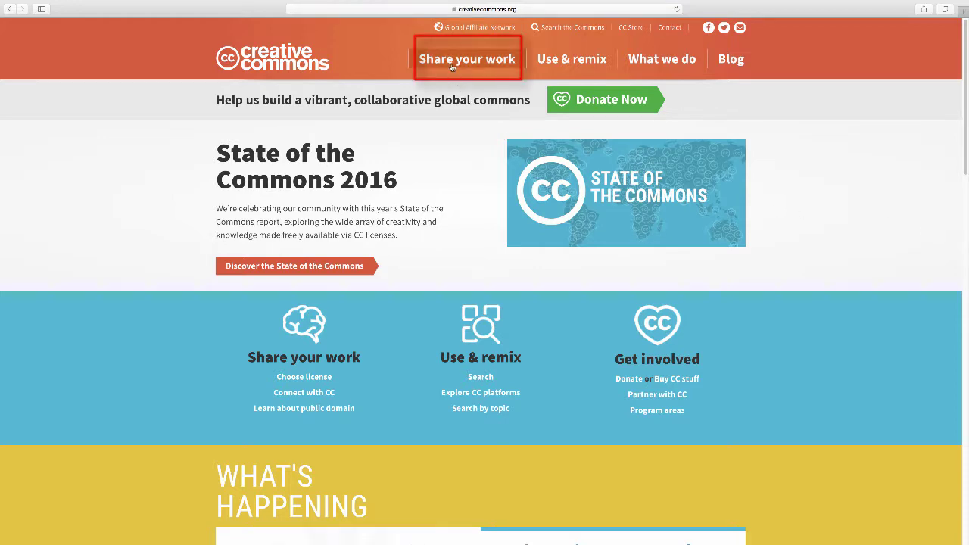
click(452, 67)
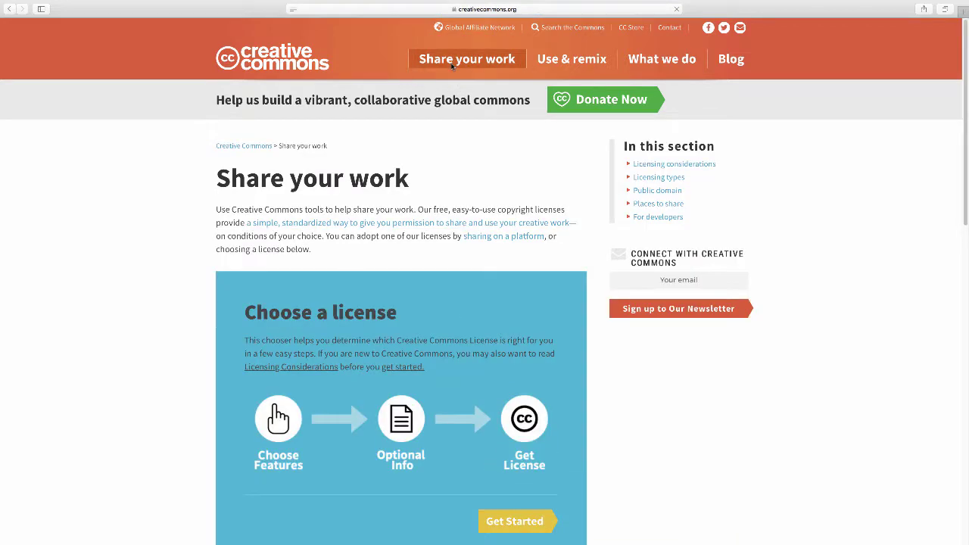
scroll(469, 152, down, 3)
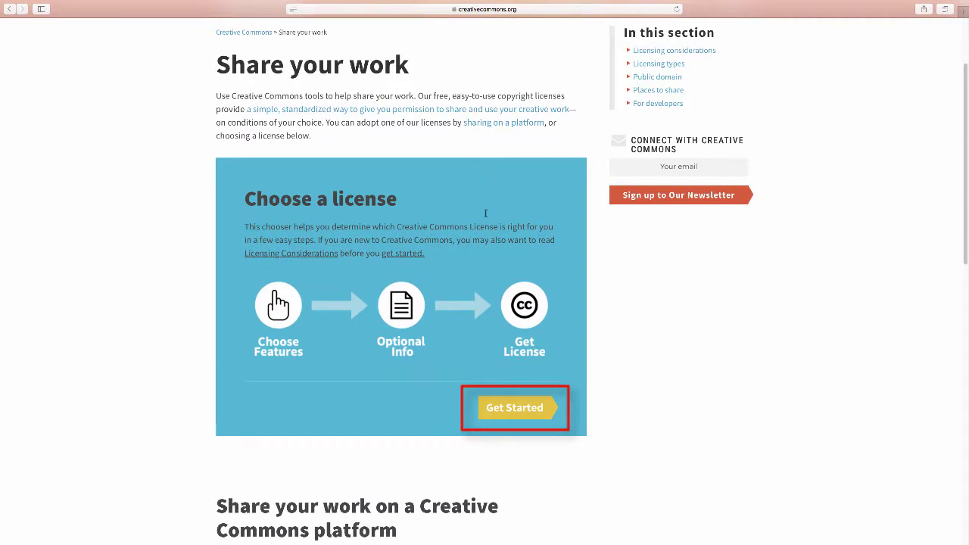
Start the chooser, allowing adaptations and commercial use to get Attribution 4.0 International.
click(514, 409)
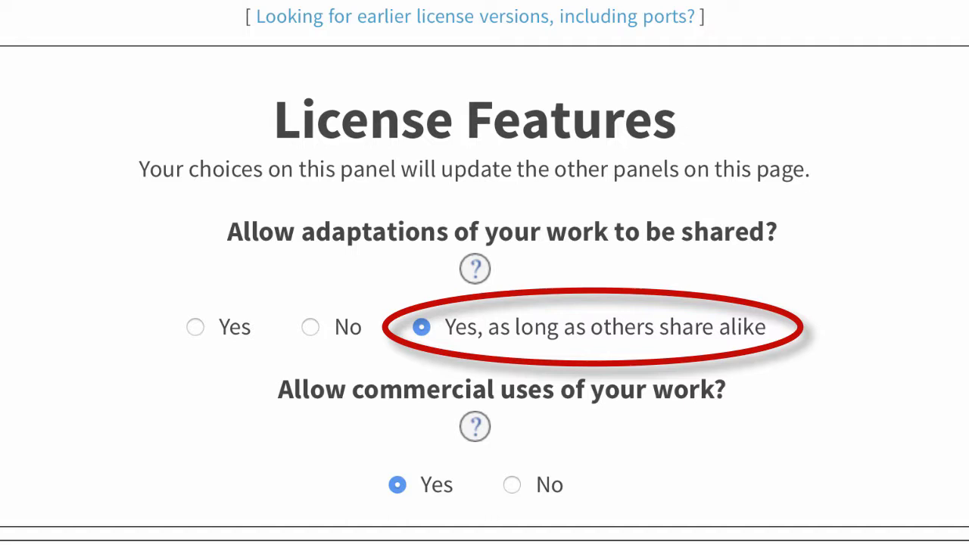
scroll(567, 496, down, 2)
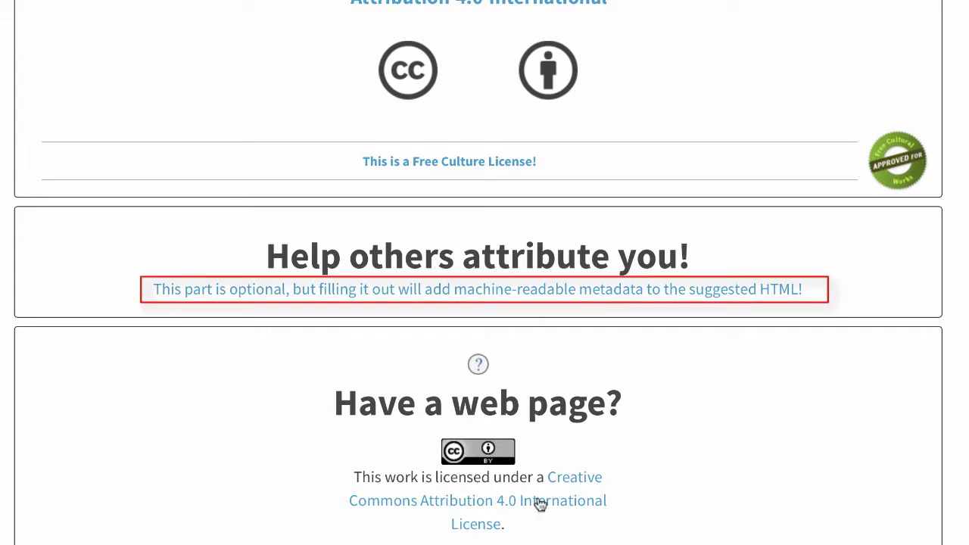
Enter title 'Sample Work' and author 'John Doe' in the optional attribution fields.
click(389, 292)
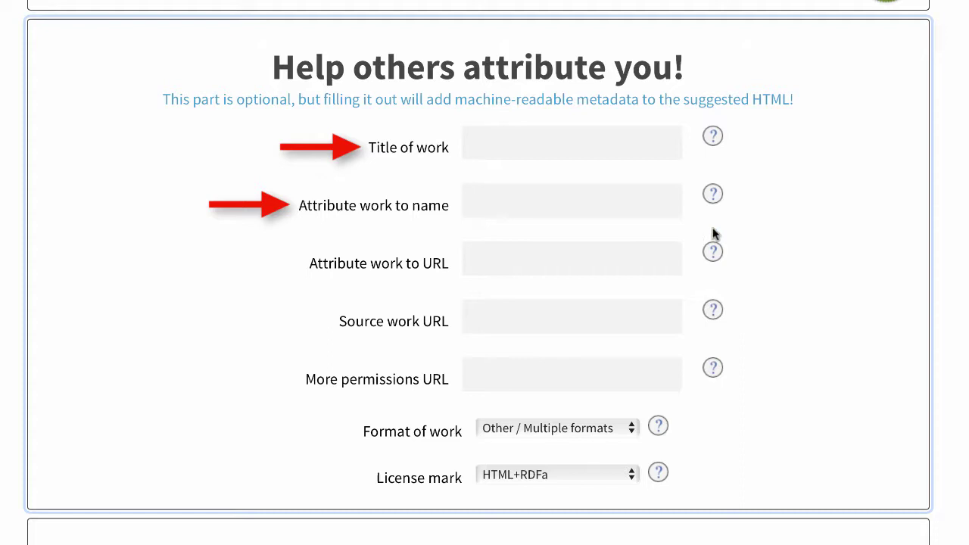
click(635, 146)
text(Sample Work)
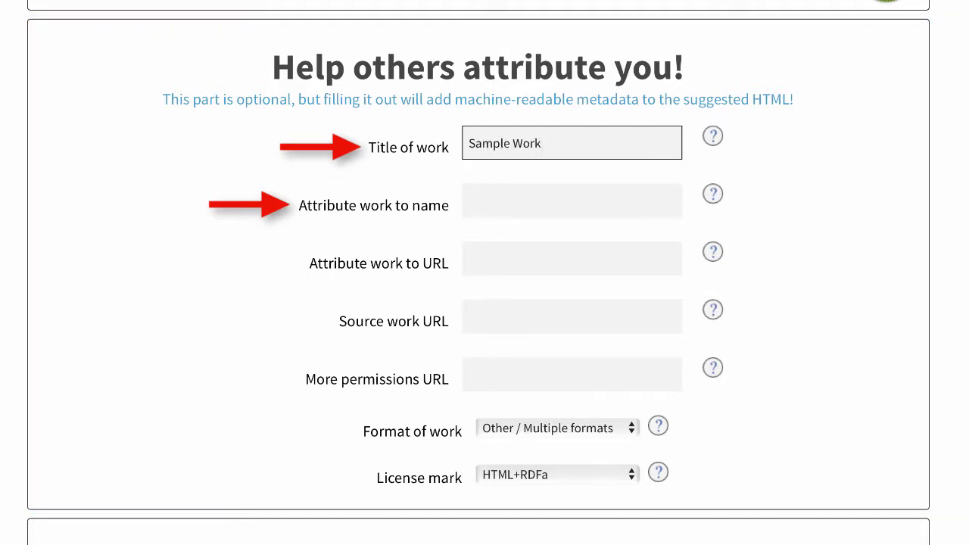
key(Tab)
text(John Doe)
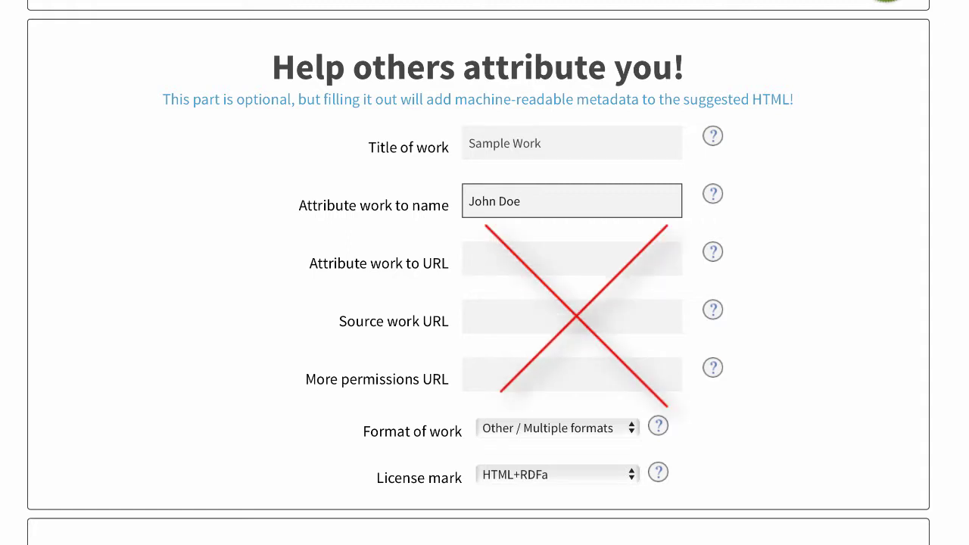
Choose Text as the work's format in the attribution details.
scroll(597, 48, down, 2)
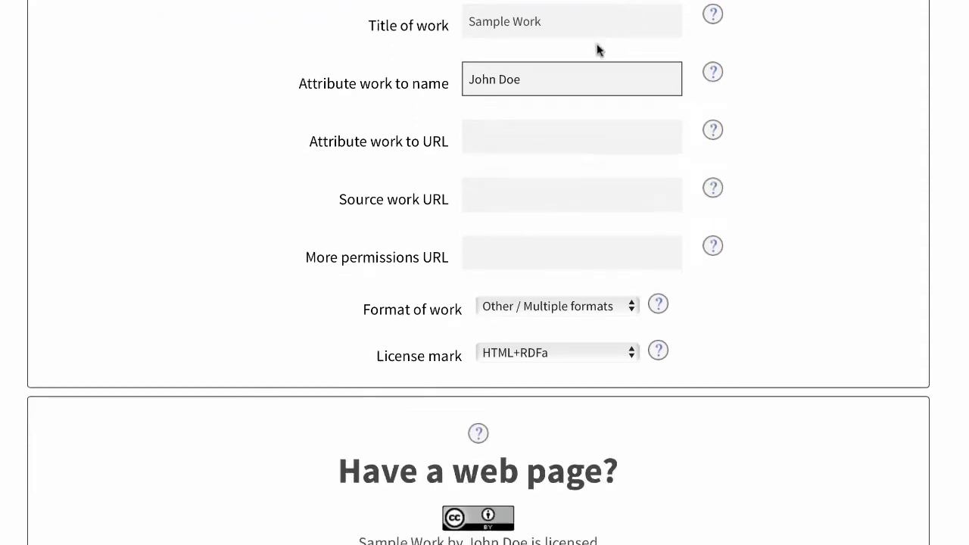
scroll(619, 124, down, 1)
click(625, 212)
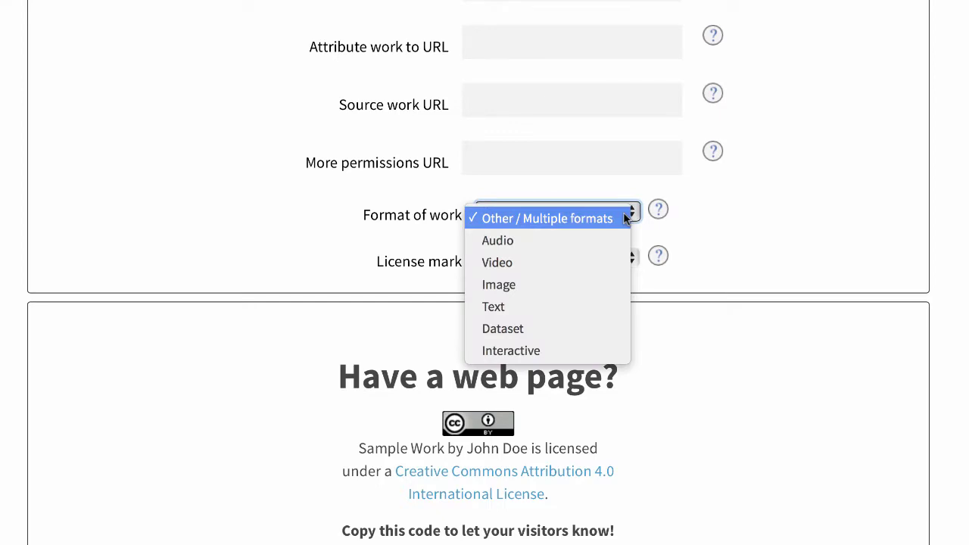
click(614, 306)
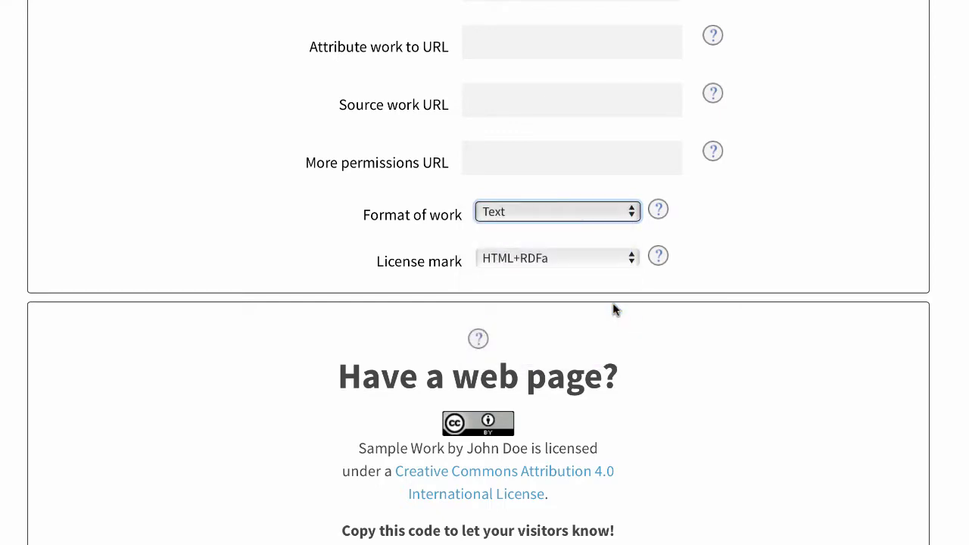
click(632, 262)
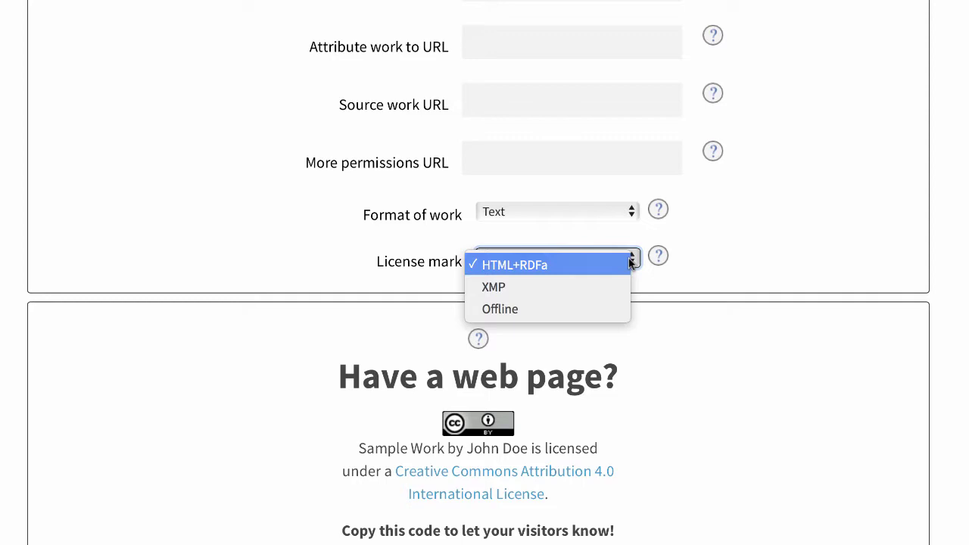
Preview the Offline license mark, then switch the mark back to HTML+RDFa.
click(619, 308)
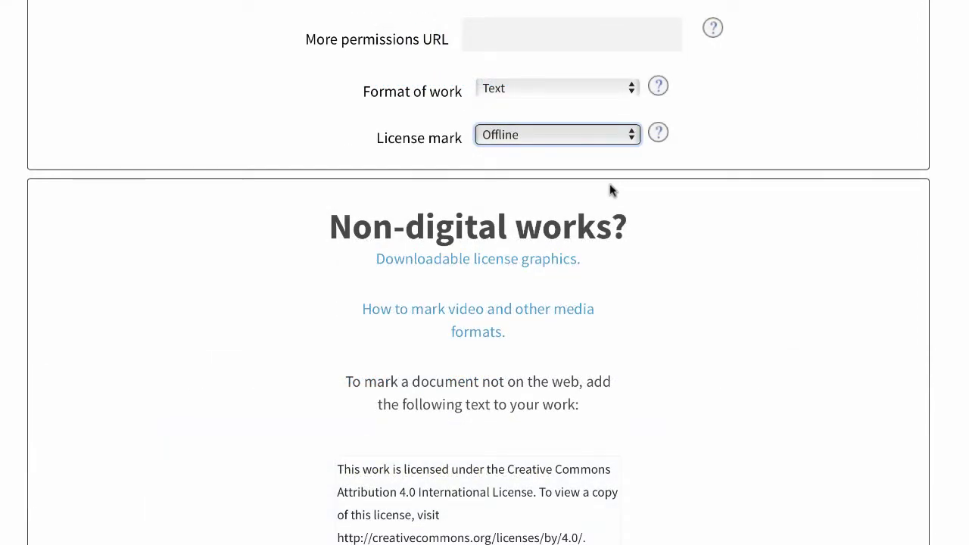
click(627, 135)
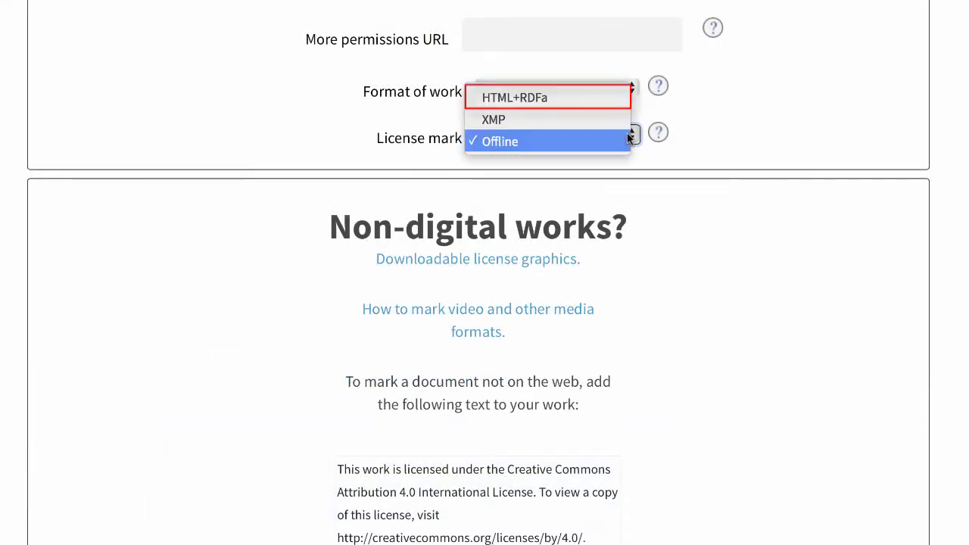
click(628, 97)
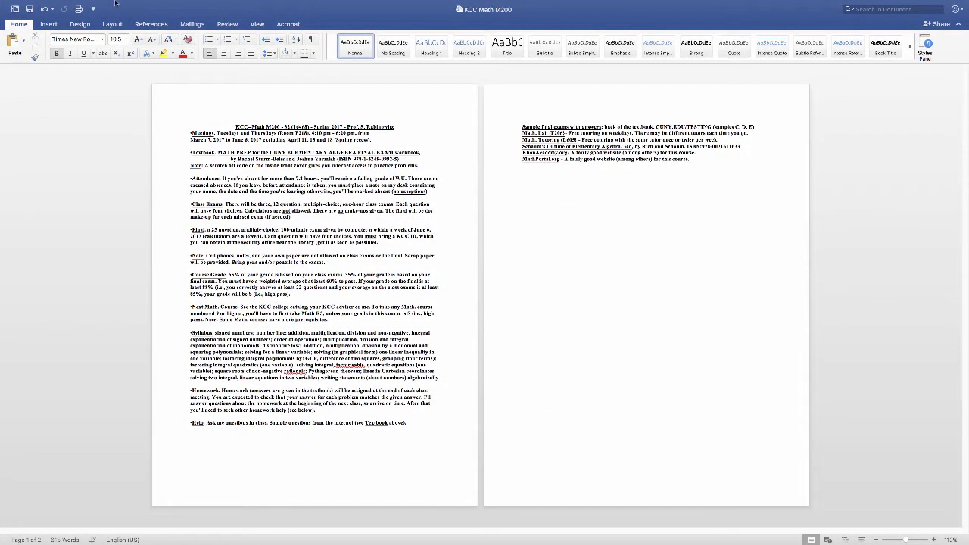
Paste the CC BY badge and 'Sample Work by John Doe' notice into the KCC Math M200 footer.
click(112, 6)
click(112, 101)
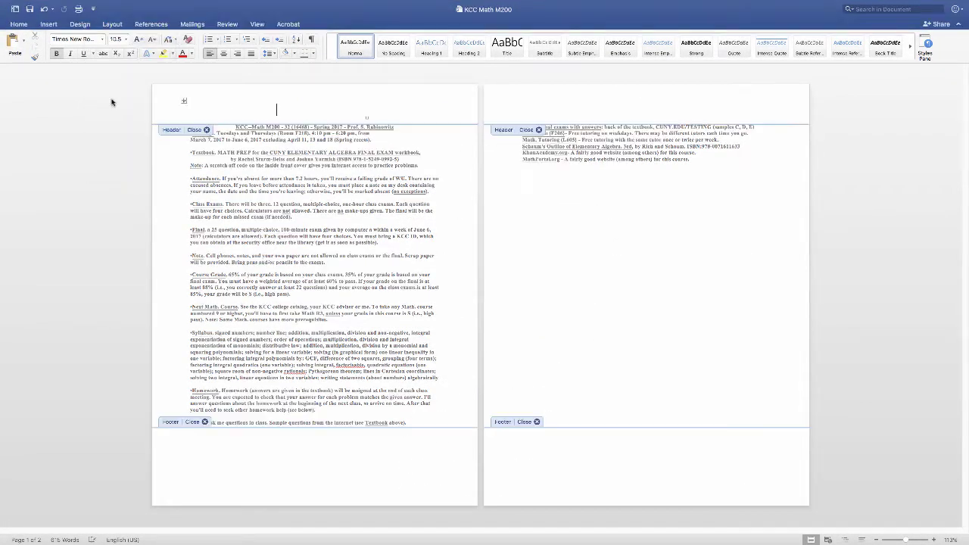
right_click(242, 451)
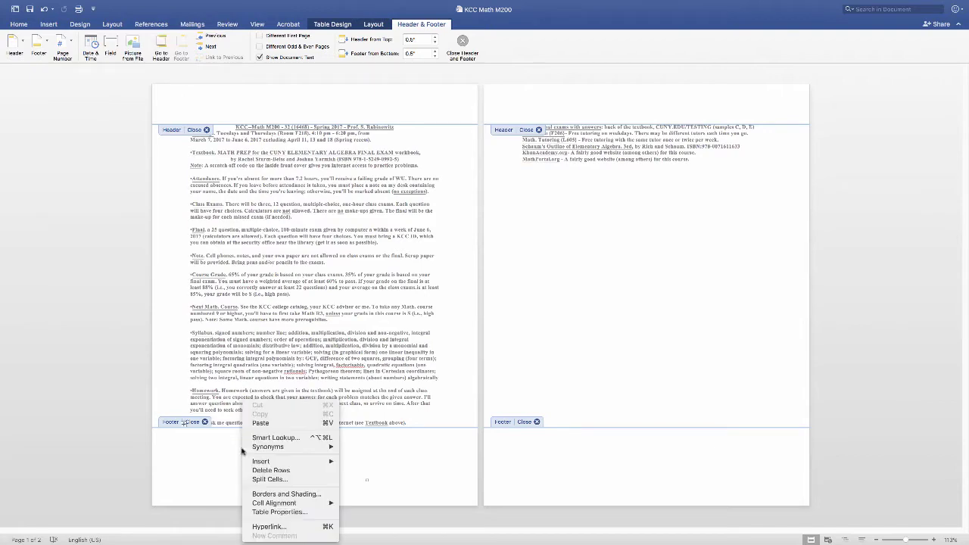
click(261, 422)
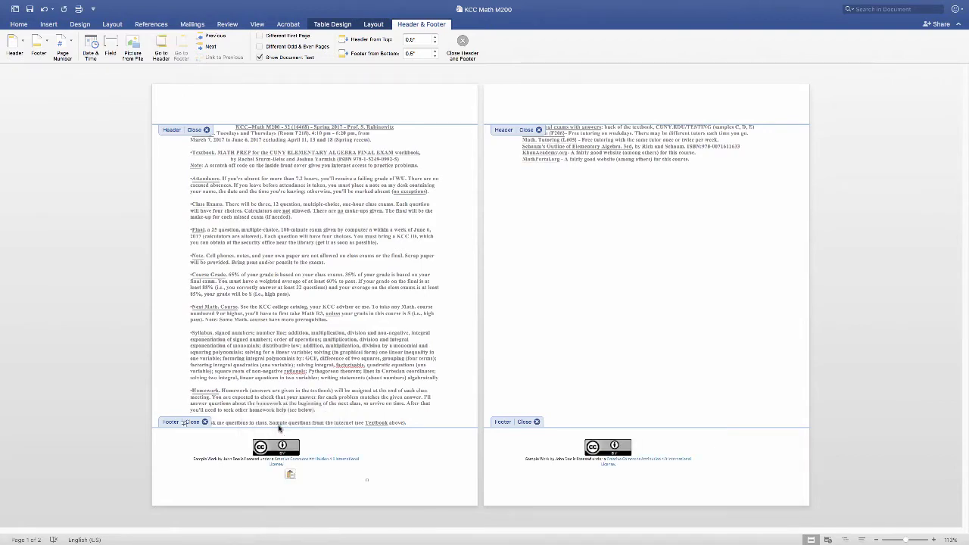
click(199, 423)
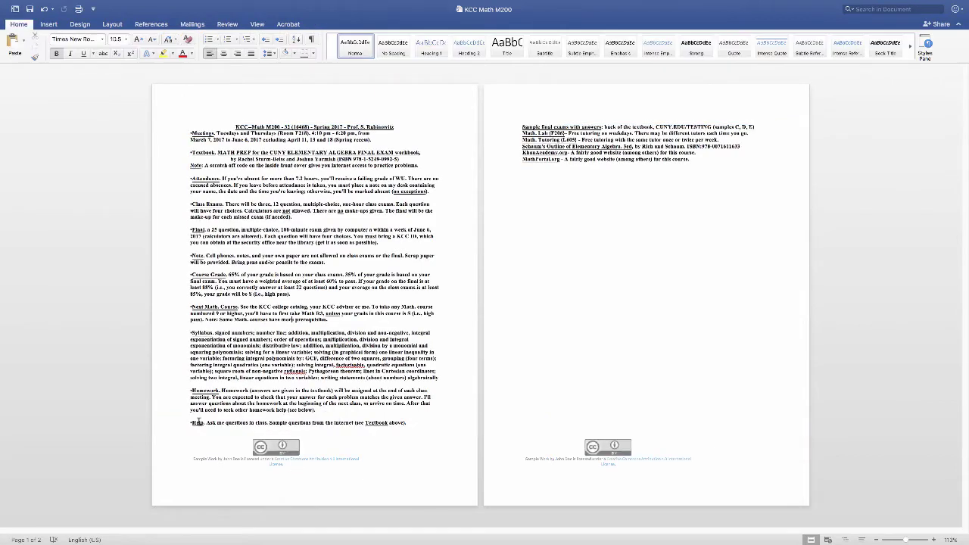